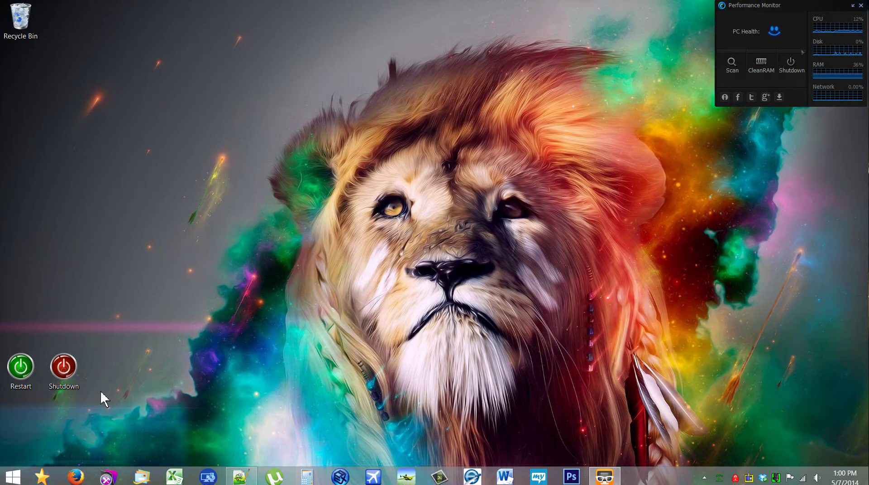
- Show the shut-down and restart options offered in the Start button's context menu, and dismiss it without choosing any
{"action": "right_click", "coordinate": [22, 475]}
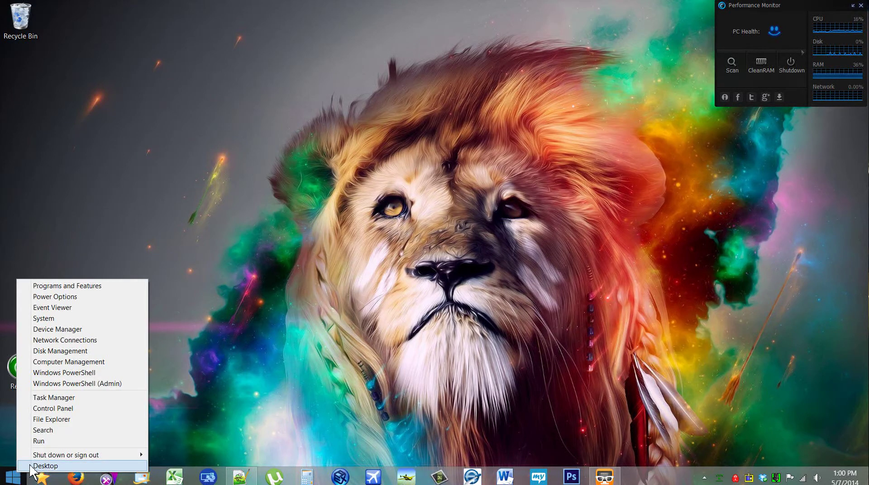
{"action": "mouse_move", "coordinate": [46, 455]}
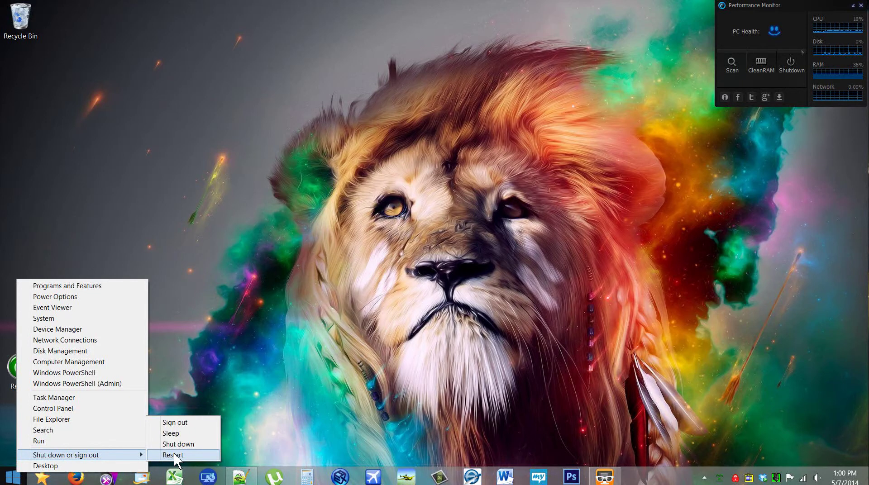
{"action": "left_click", "coordinate": [222, 311]}
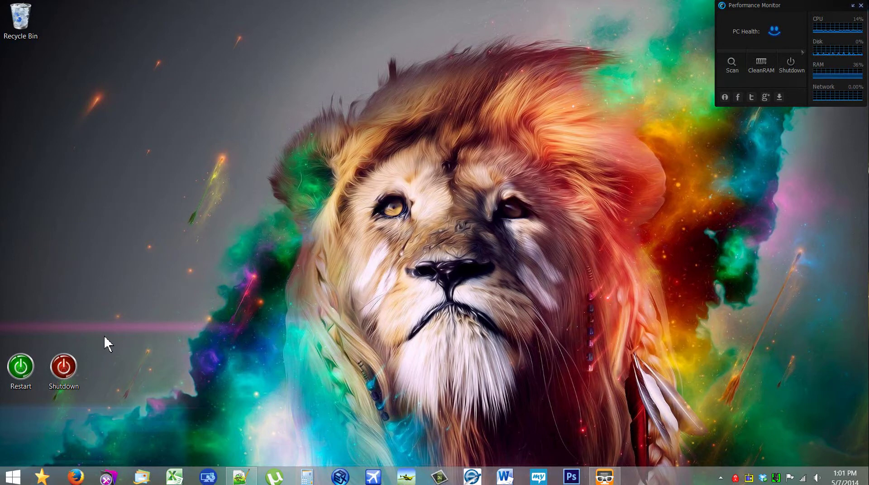
- Delete the existing Restart and Shutdown shortcuts from the desktop by moving both to the Recycle Bin
{"action": "left_click_drag", "start_coordinate": [105, 335], "coordinate": [11, 411]}
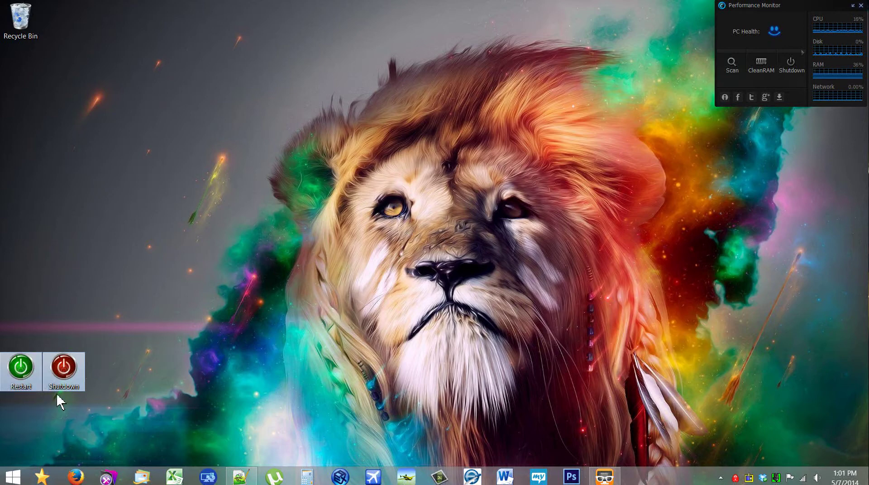
{"action": "left_click_drag", "start_coordinate": [61, 378], "coordinate": [22, 25]}
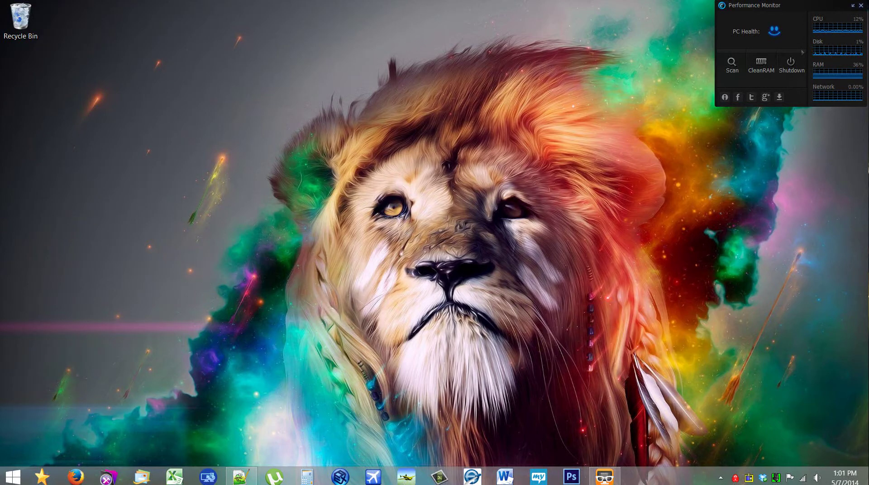
- Look through the icon collection in the My Icons saved search, reached from Saved Searches in Favorites, and close the folder window
{"action": "left_click_drag", "start_coordinate": [868, 79], "coordinate": [464, 84]}
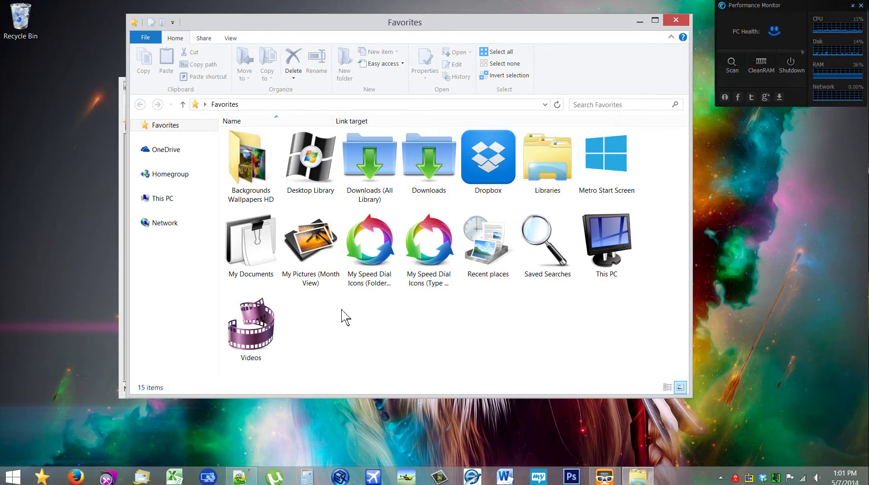
{"action": "double_click", "coordinate": [529, 256]}
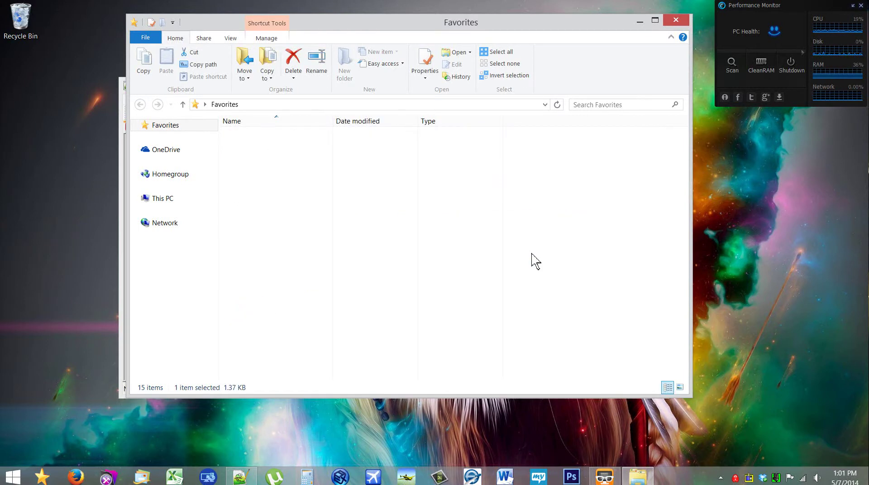
{"action": "left_click", "coordinate": [247, 156]}
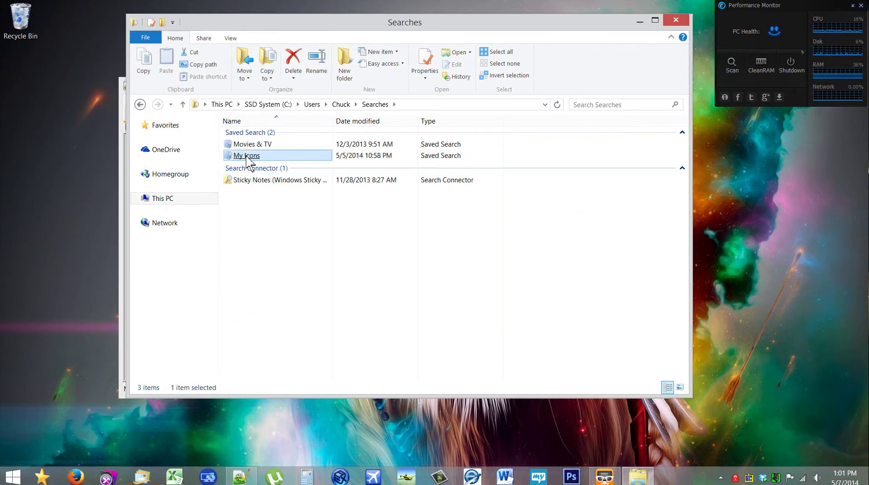
{"action": "double_click", "coordinate": [247, 157]}
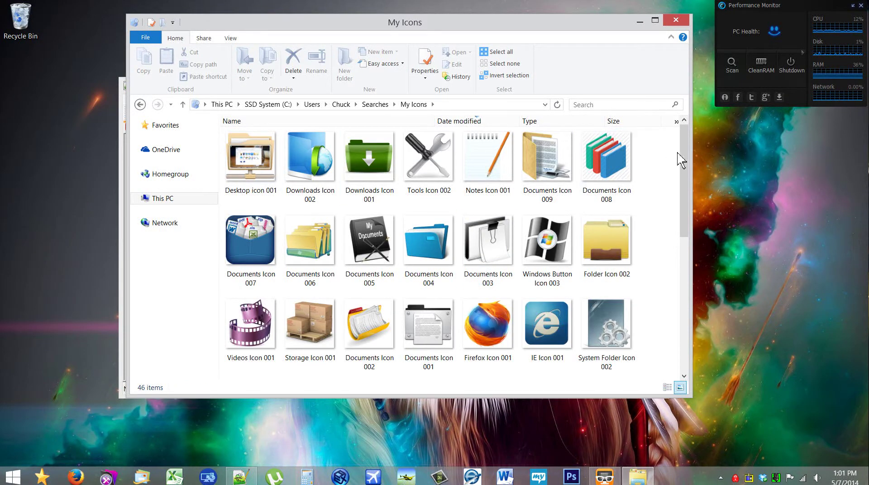
{"action": "left_click_drag", "start_coordinate": [684, 148], "coordinate": [665, 132]}
{"action": "left_click", "coordinate": [676, 20]}
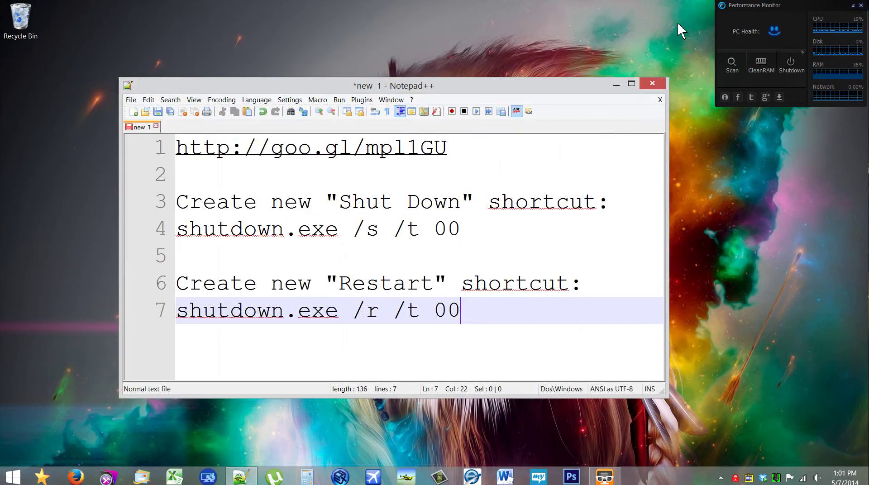
{"action": "left_click_drag", "start_coordinate": [548, 88], "coordinate": [549, 74]}
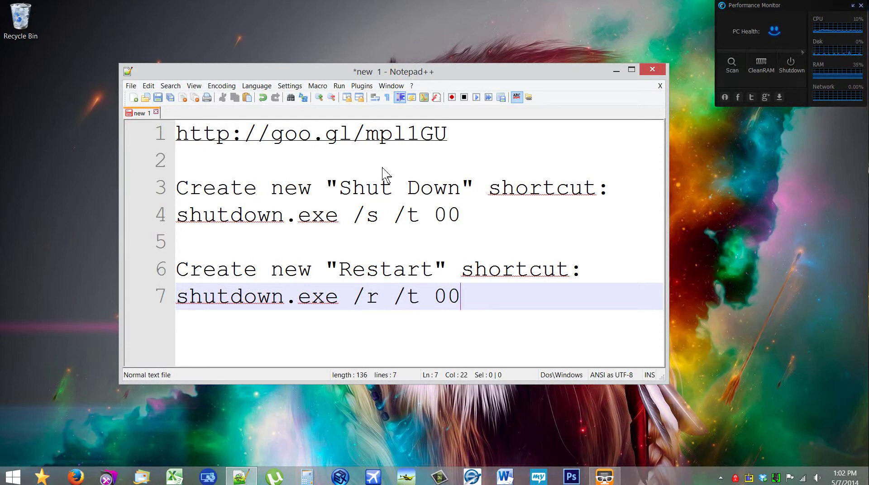
{"action": "left_click_drag", "start_coordinate": [485, 71], "coordinate": [488, 74]}
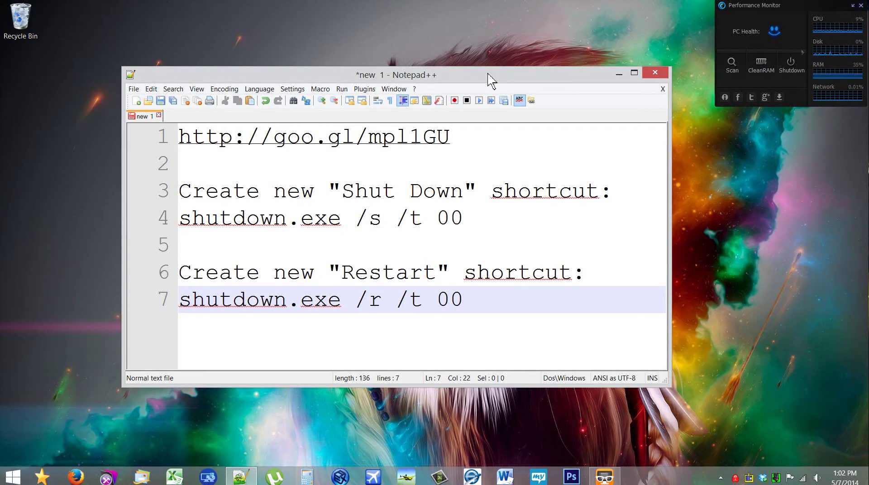
{"action": "left_click_drag", "start_coordinate": [489, 77], "coordinate": [515, 73]}
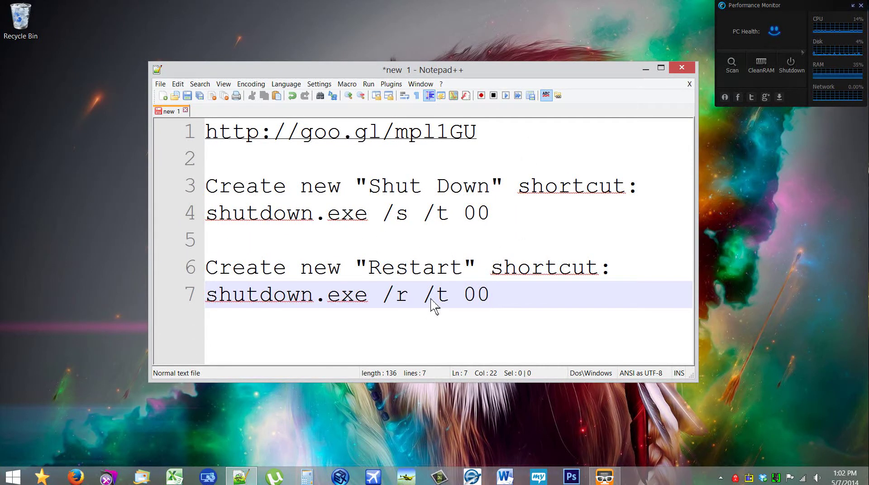
- Copy the restart command "shutdown.exe /r /t 00" from line 7 of the notes
{"action": "left_click_drag", "start_coordinate": [496, 302], "coordinate": [207, 301]}
{"action": "key", "text": "ctrl+c"}
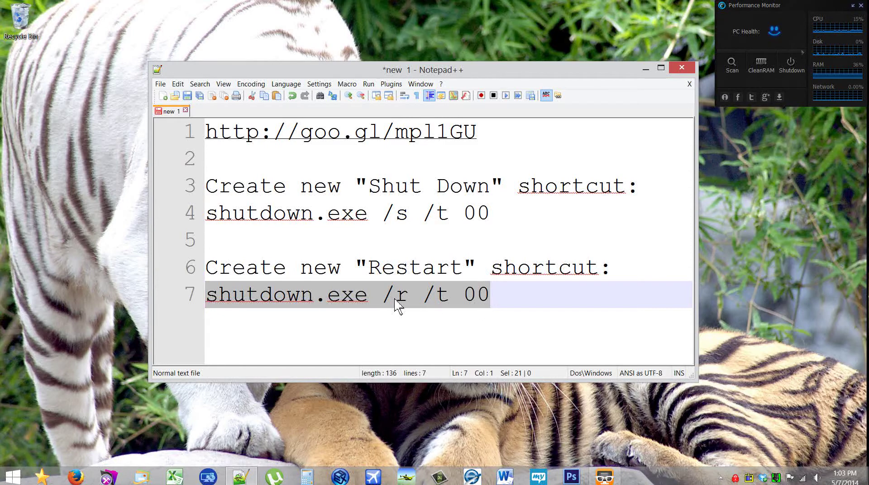
{"action": "right_click", "coordinate": [361, 307]}
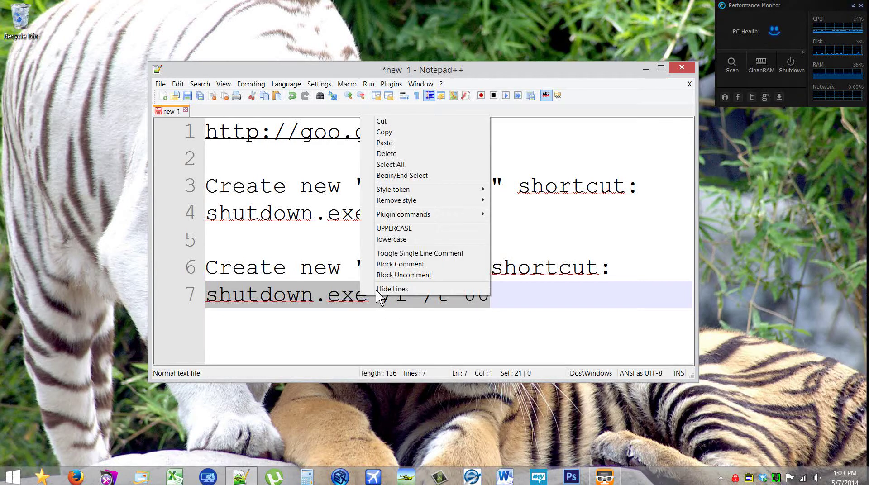
{"action": "left_click", "coordinate": [385, 132]}
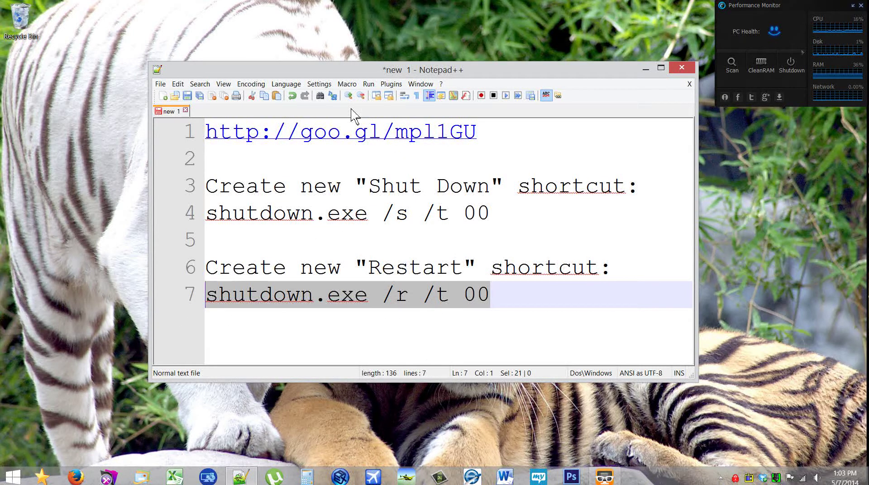
- Move the notes window aside and start a new desktop shortcut with "shutdown.exe /r /t 00" as its item location
{"action": "left_click_drag", "start_coordinate": [369, 76], "coordinate": [530, 78]}
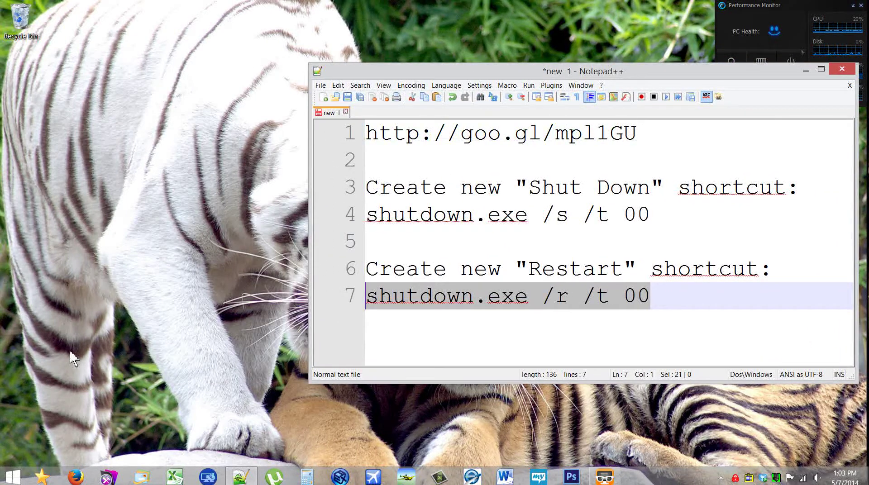
{"action": "right_click", "coordinate": [32, 361]}
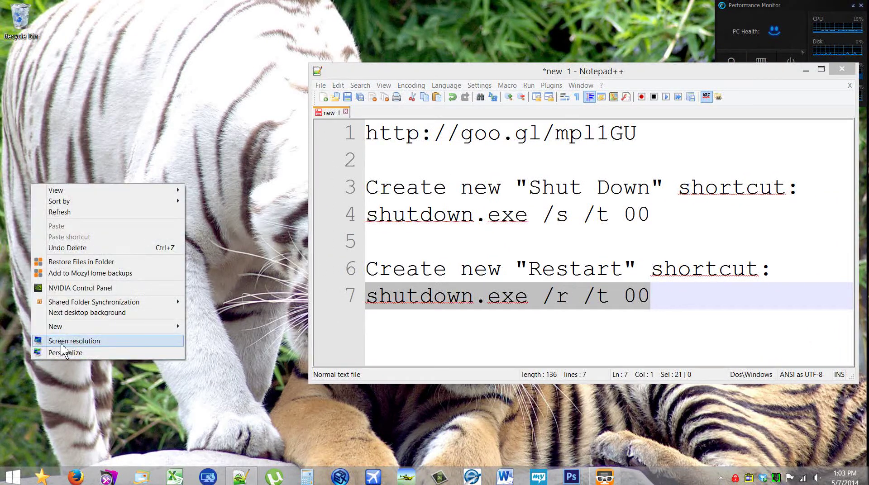
{"action": "mouse_move", "coordinate": [78, 329]}
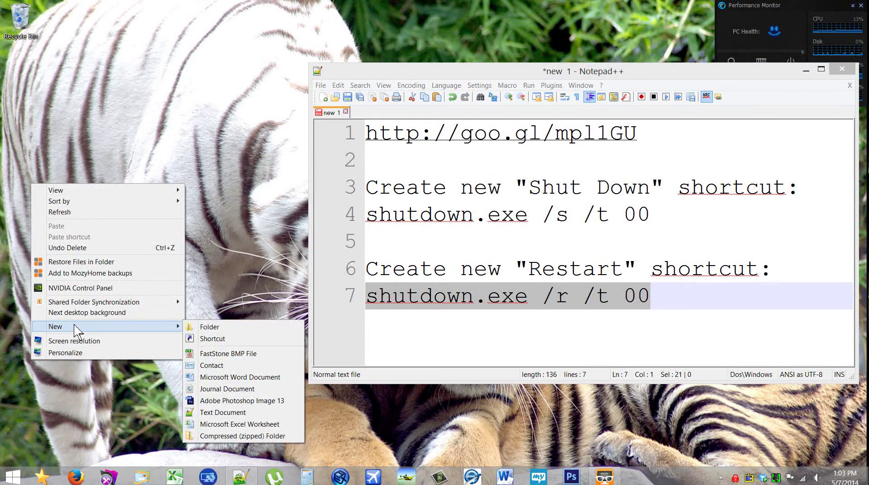
{"action": "left_click", "coordinate": [212, 340]}
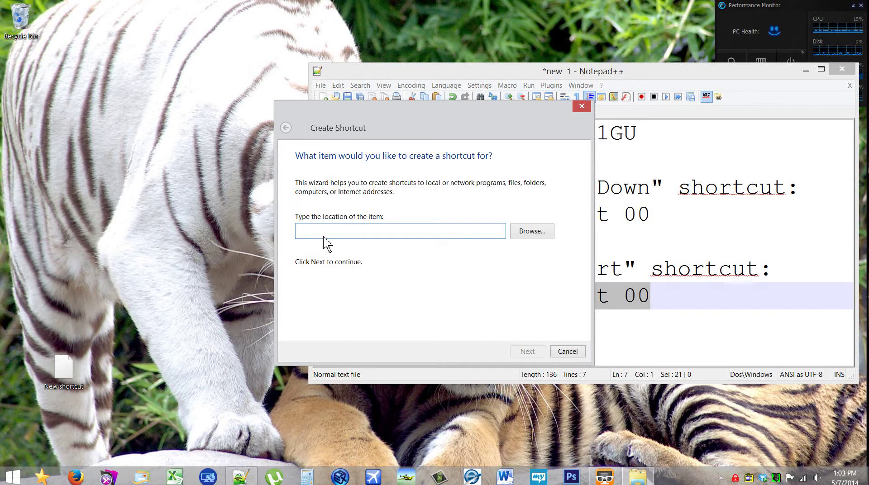
{"action": "right_click", "coordinate": [324, 233]}
{"action": "left_click", "coordinate": [348, 271]}
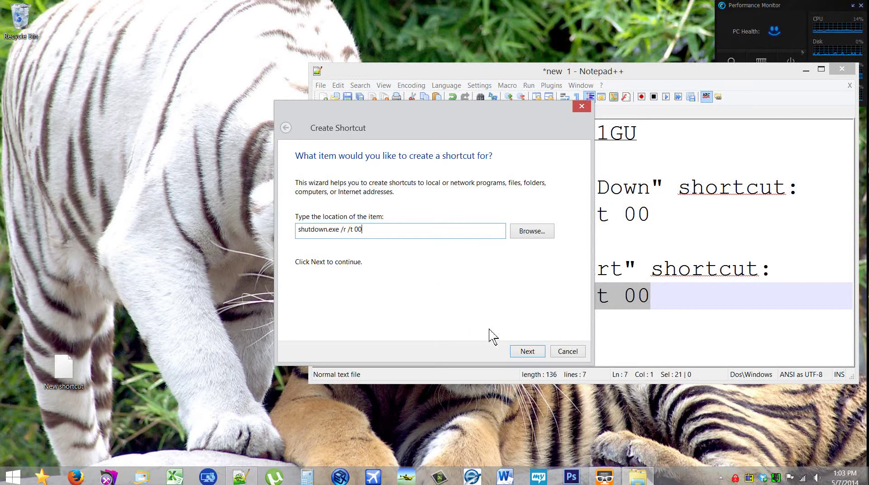
{"action": "left_click", "coordinate": [528, 352]}
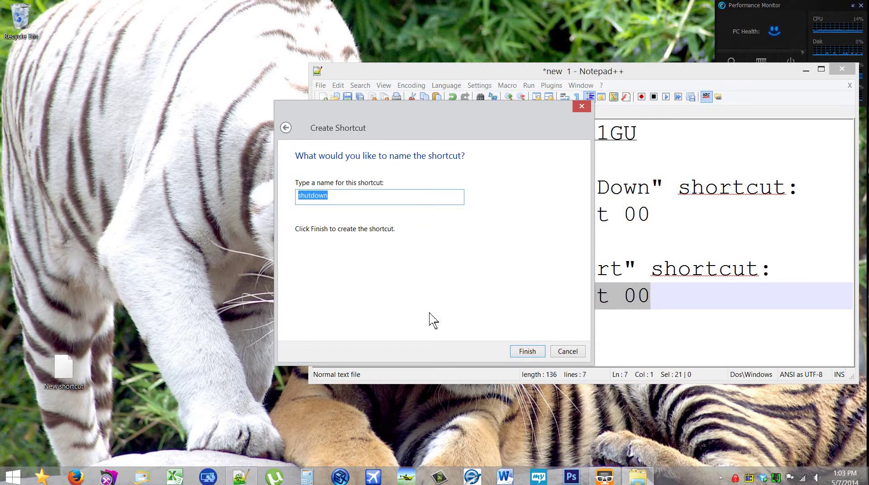
- Name the new shortcut Restart, finish creating it, and place its icon at the left edge of the desktop
{"action": "type", "text": "Rest"}
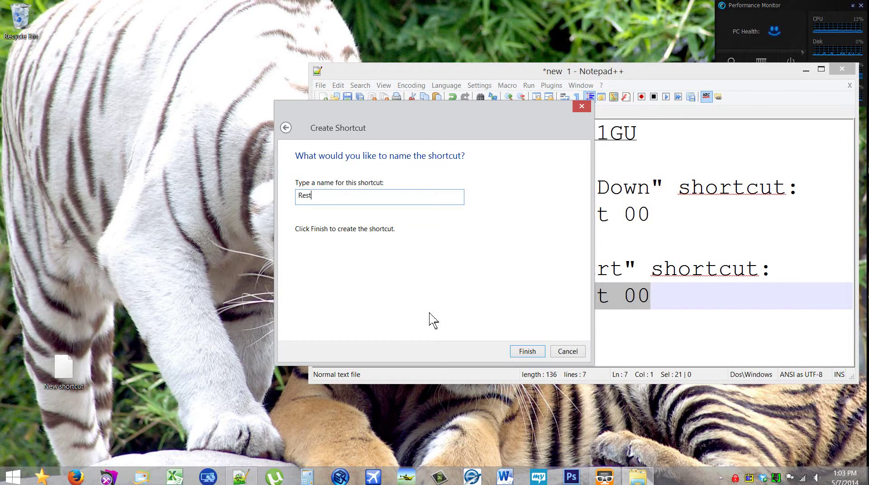
{"action": "type", "text": "art"}
{"action": "left_click", "coordinate": [538, 356]}
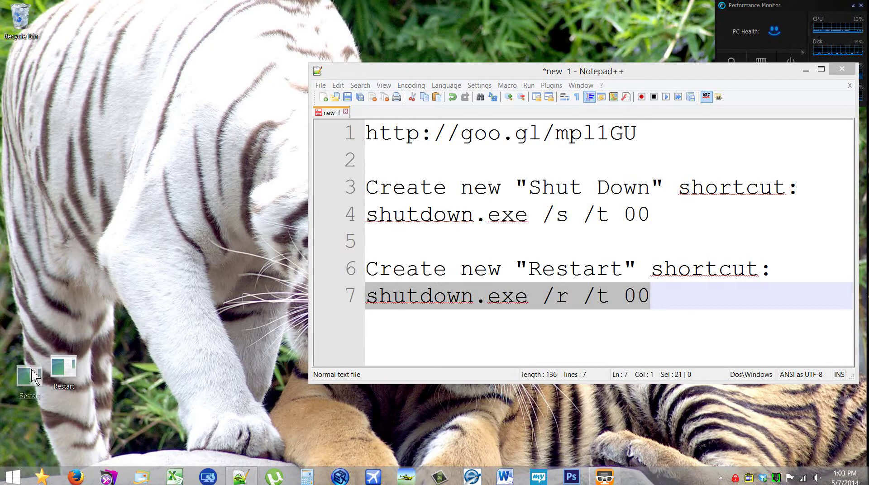
{"action": "left_click_drag", "start_coordinate": [34, 376], "coordinate": [31, 375]}
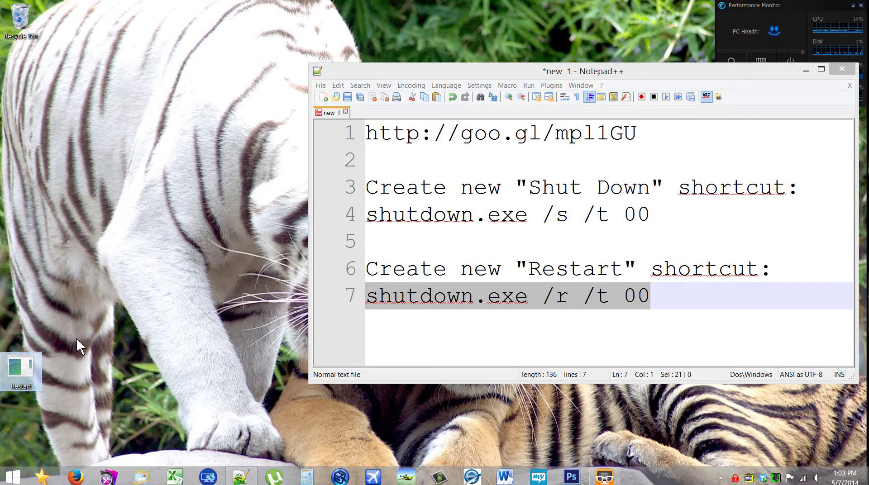
- Set the Restart shortcut to run minimized in its properties
{"action": "right_click", "coordinate": [29, 374]}
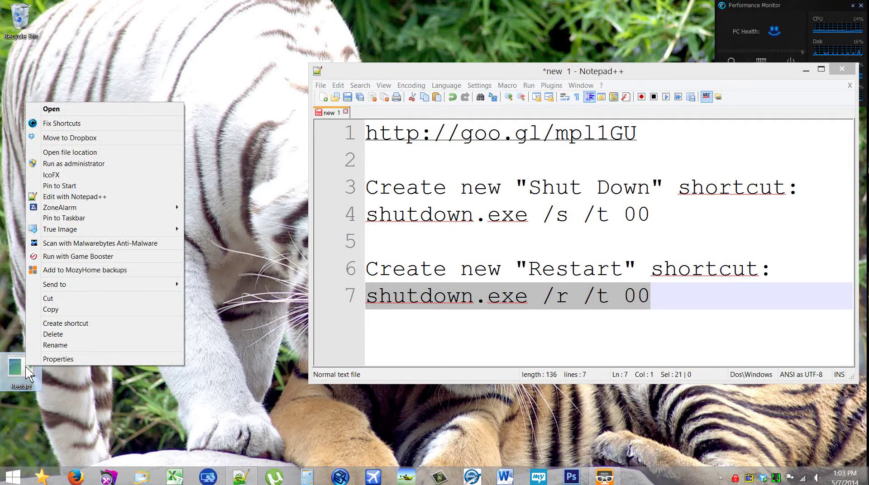
{"action": "left_click", "coordinate": [58, 359]}
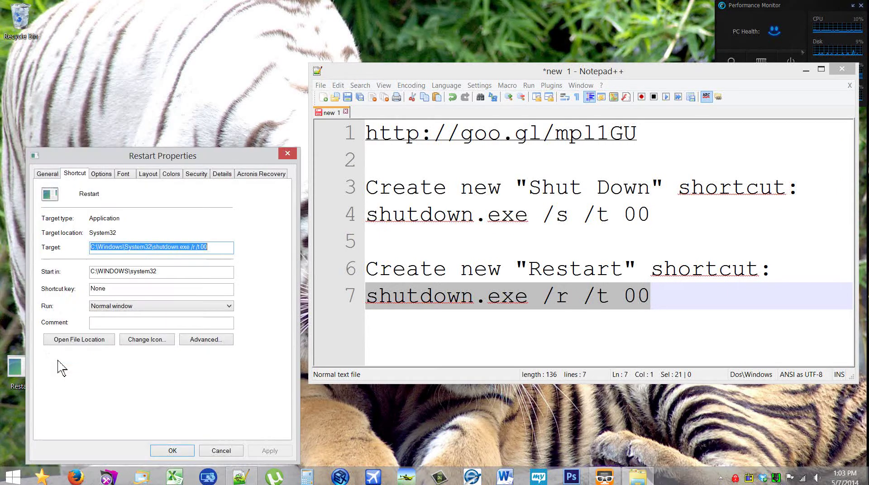
{"action": "left_click_drag", "start_coordinate": [209, 158], "coordinate": [290, 47]}
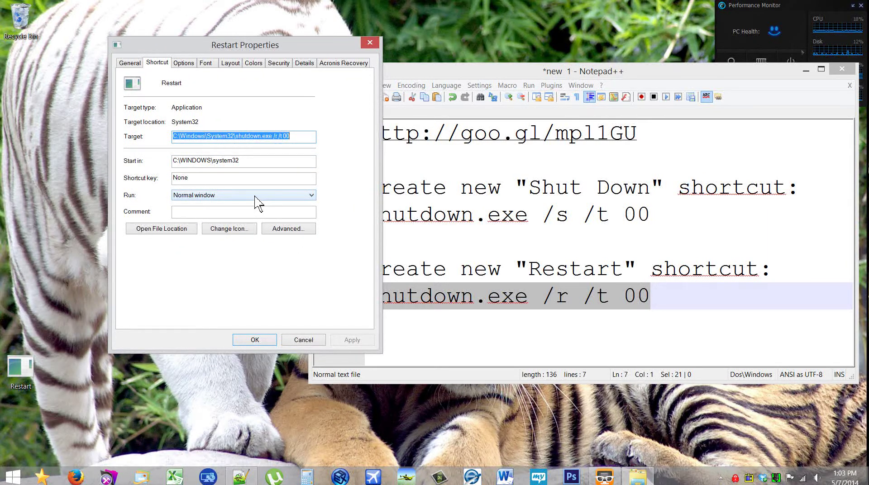
{"action": "left_click", "coordinate": [257, 199]}
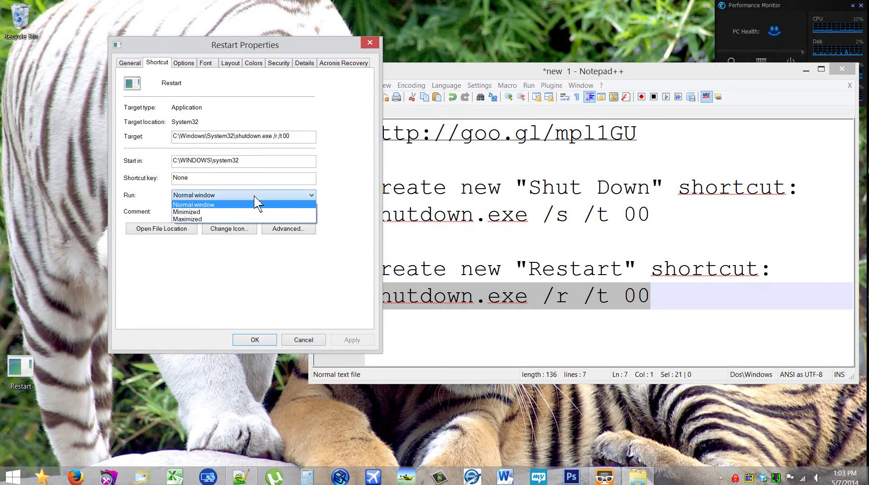
{"action": "left_click", "coordinate": [232, 212]}
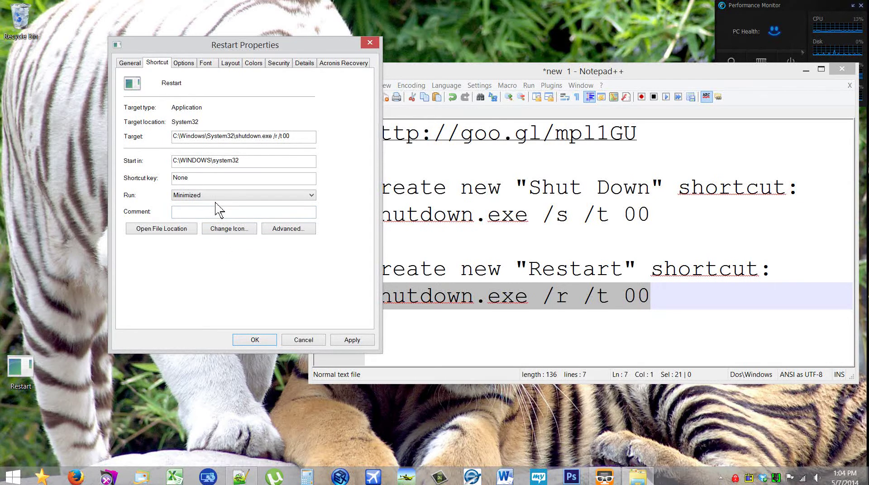
- Browse for a custom icon for the Restart shortcut in the My Speed Dial Icons folder under Pictures
{"action": "left_click", "coordinate": [230, 230]}
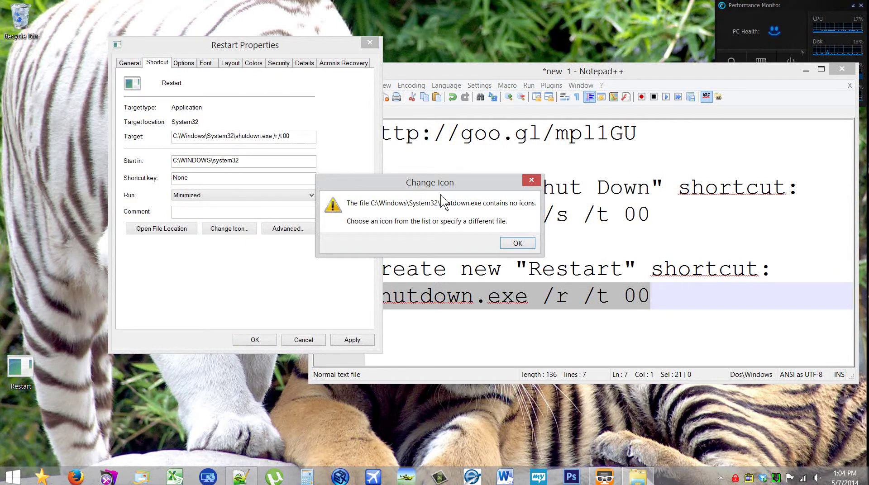
{"action": "left_click", "coordinate": [516, 243]}
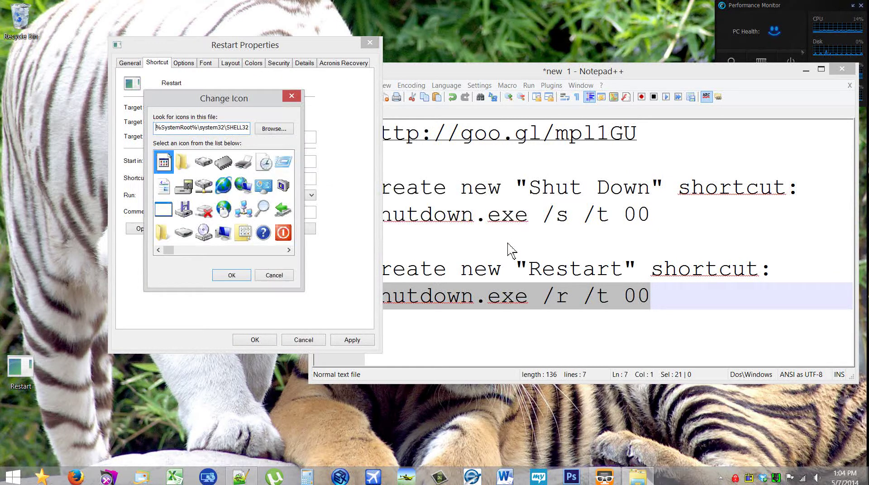
{"action": "left_click", "coordinate": [274, 129]}
{"action": "left_click_drag", "start_coordinate": [300, 118], "coordinate": [306, 97]}
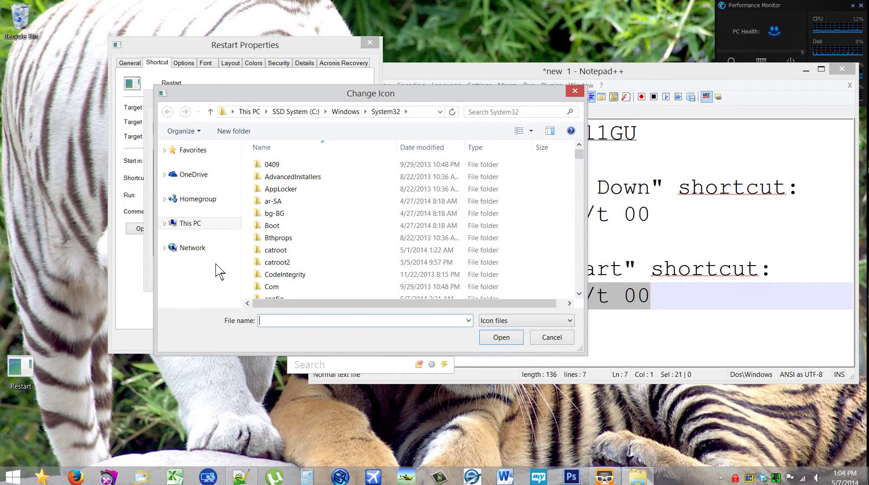
{"action": "left_click", "coordinate": [194, 223]}
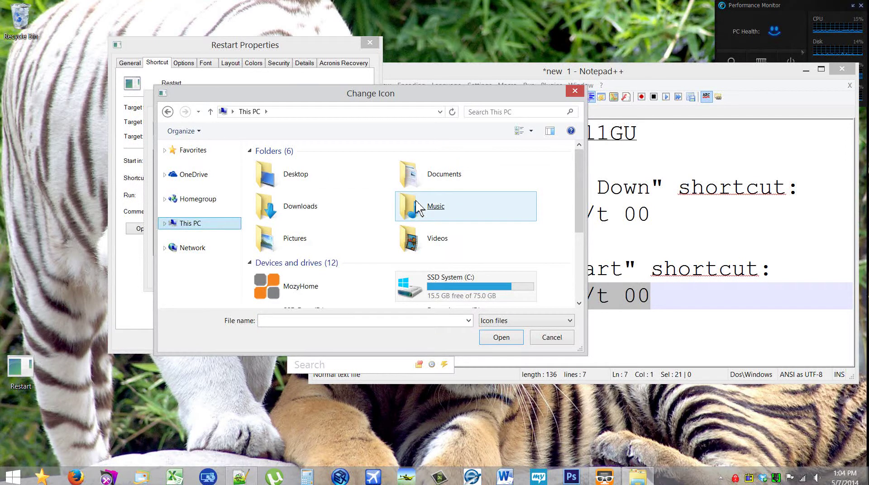
{"action": "double_click", "coordinate": [333, 240]}
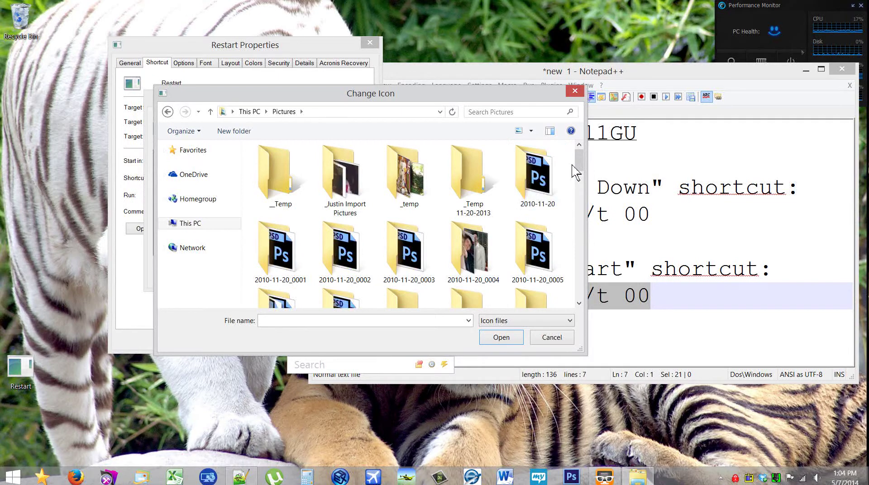
{"action": "left_click_drag", "start_coordinate": [576, 171], "coordinate": [580, 258]}
{"action": "double_click", "coordinate": [411, 239]}
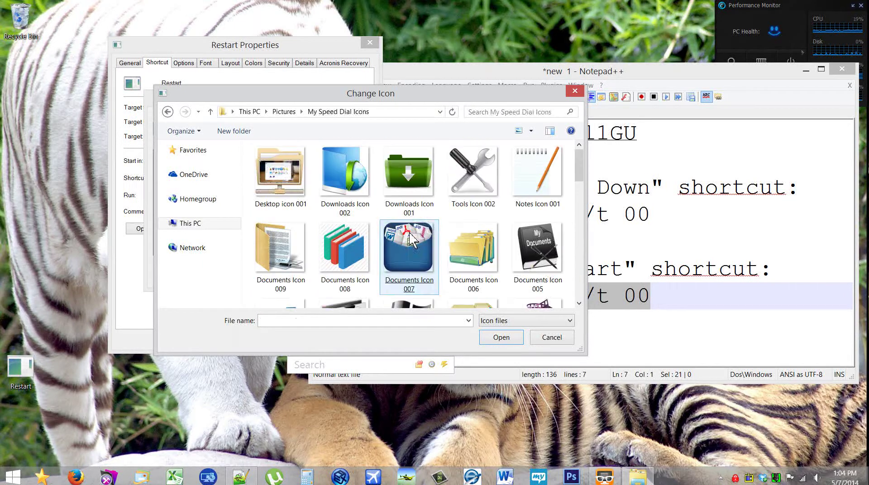
- Assign the Restart 02 icon to the Restart shortcut, apply the change and close its properties
{"action": "left_click", "coordinate": [411, 242]}
{"action": "left_click_drag", "start_coordinate": [580, 181], "coordinate": [574, 303]}
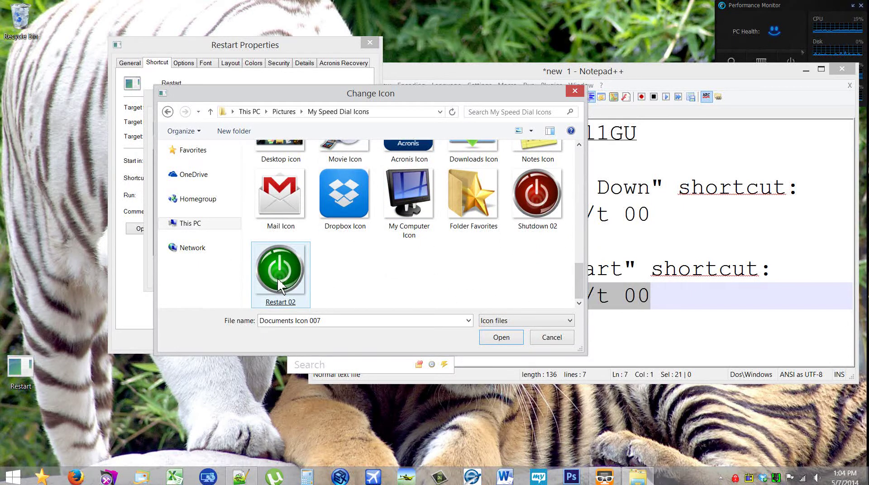
{"action": "double_click", "coordinate": [279, 286]}
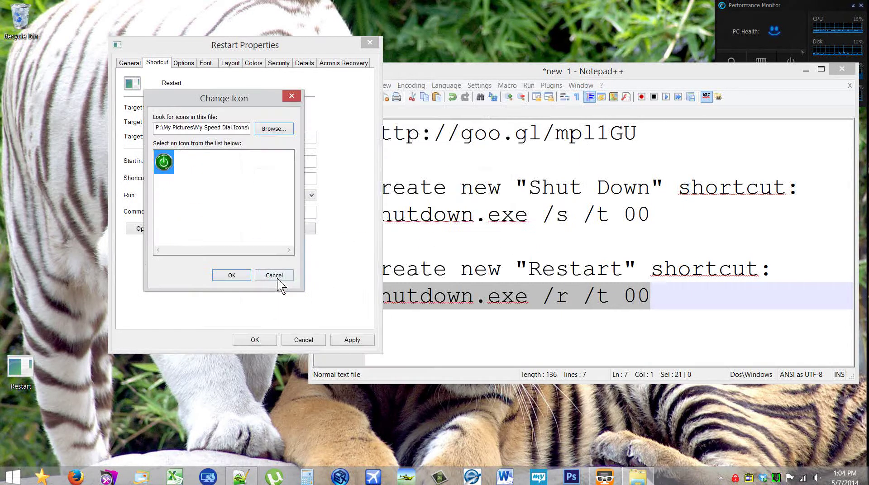
{"action": "left_click", "coordinate": [231, 275]}
{"action": "left_click", "coordinate": [342, 340]}
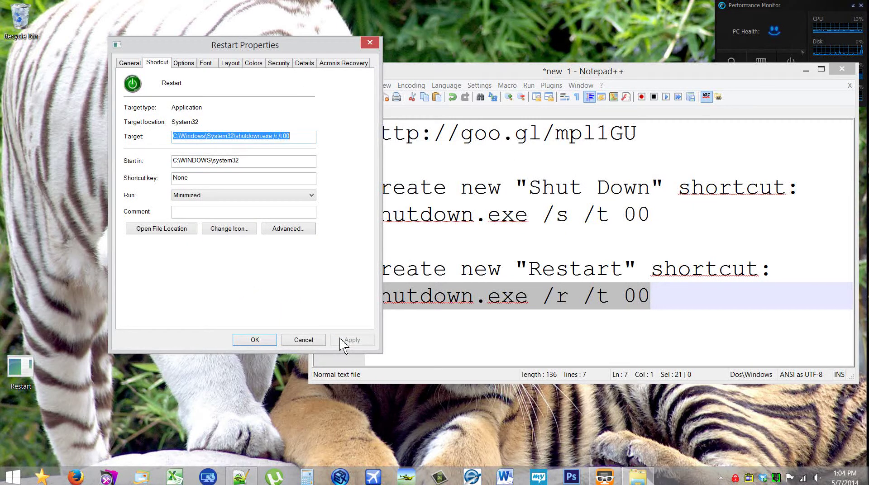
{"action": "left_click", "coordinate": [254, 341]}
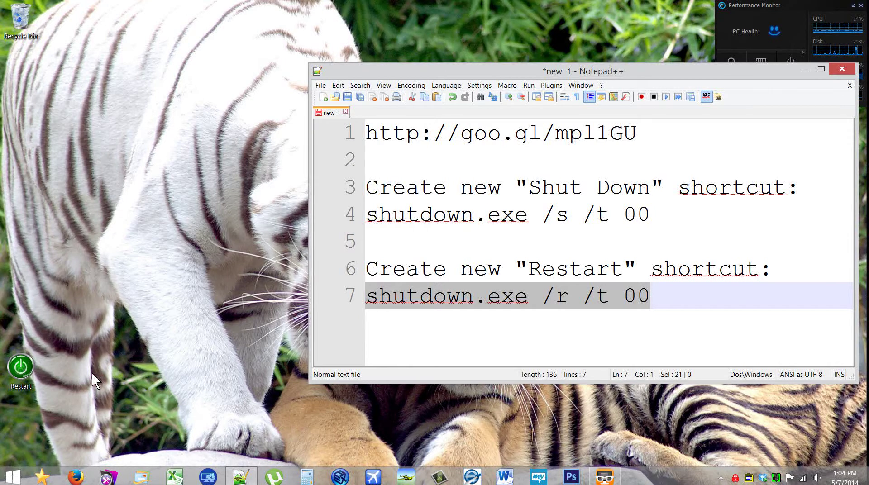
- Copy the shut down command "shutdown.exe /s /t 00" from line 4 of the notes
{"action": "right_click", "coordinate": [62, 365]}
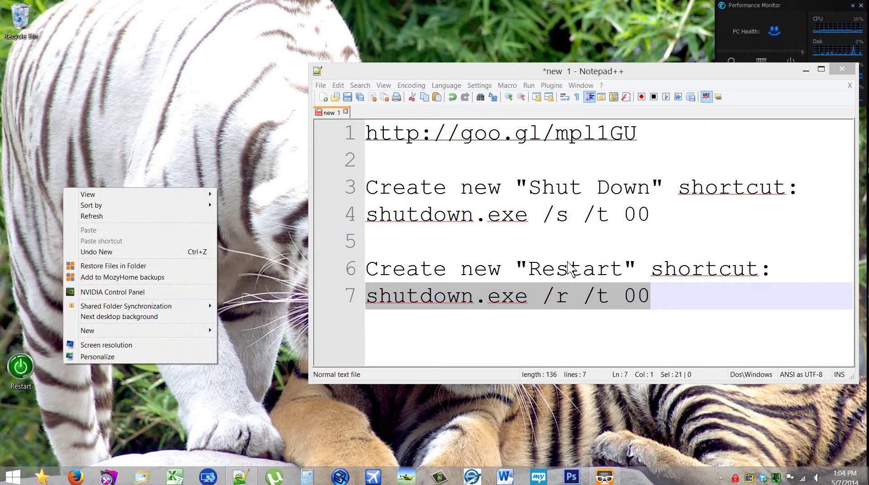
{"action": "left_click", "coordinate": [676, 217]}
{"action": "left_click_drag", "start_coordinate": [679, 222], "coordinate": [365, 219]}
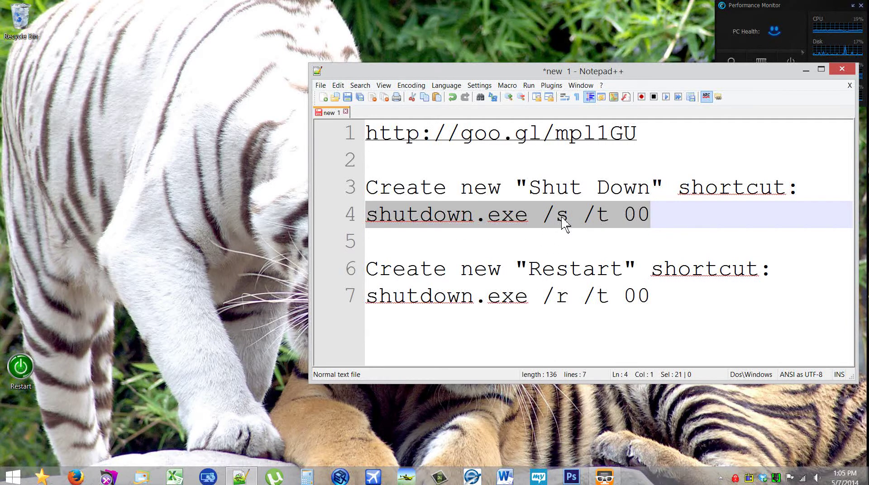
{"action": "right_click", "coordinate": [485, 218]}
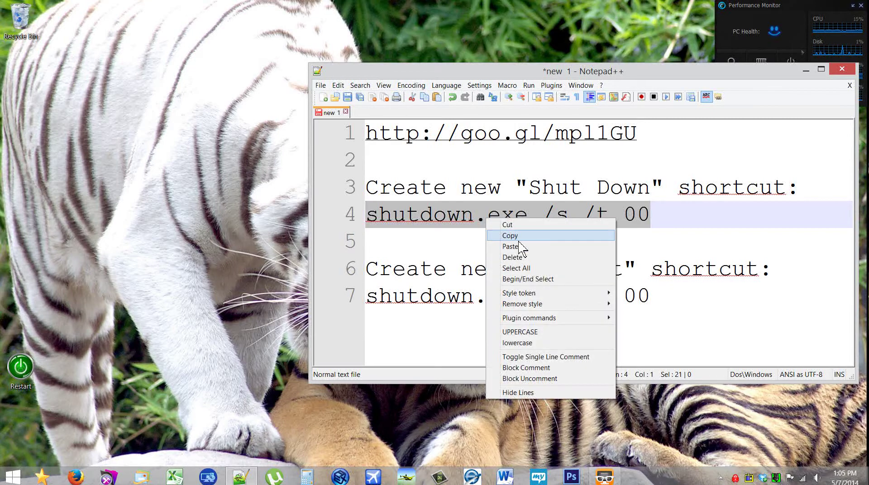
{"action": "left_click", "coordinate": [521, 235]}
- Start a new desktop shortcut with "shutdown.exe /s /t 00" as its item location and continue to naming
{"action": "right_click", "coordinate": [88, 358]}
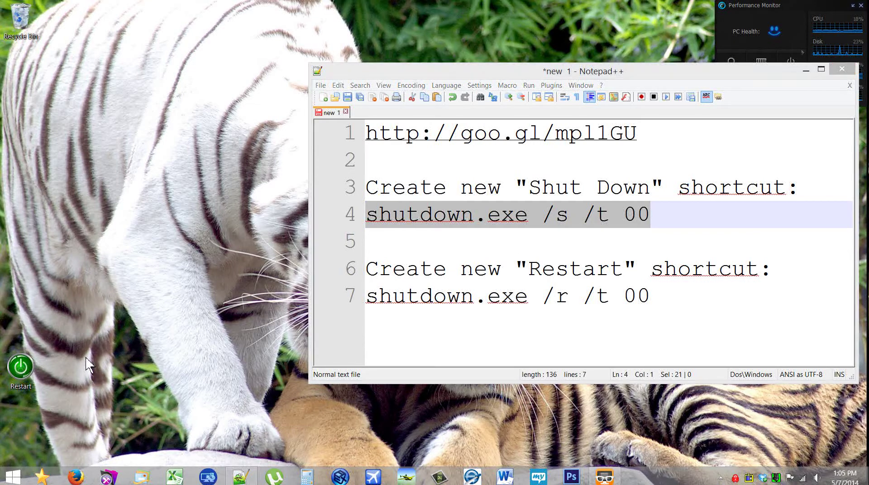
{"action": "mouse_move", "coordinate": [125, 325]}
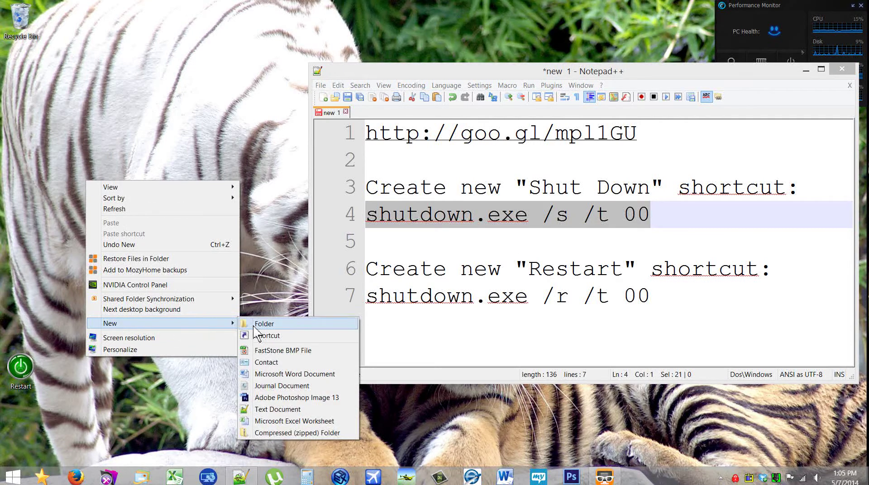
{"action": "left_click", "coordinate": [260, 335]}
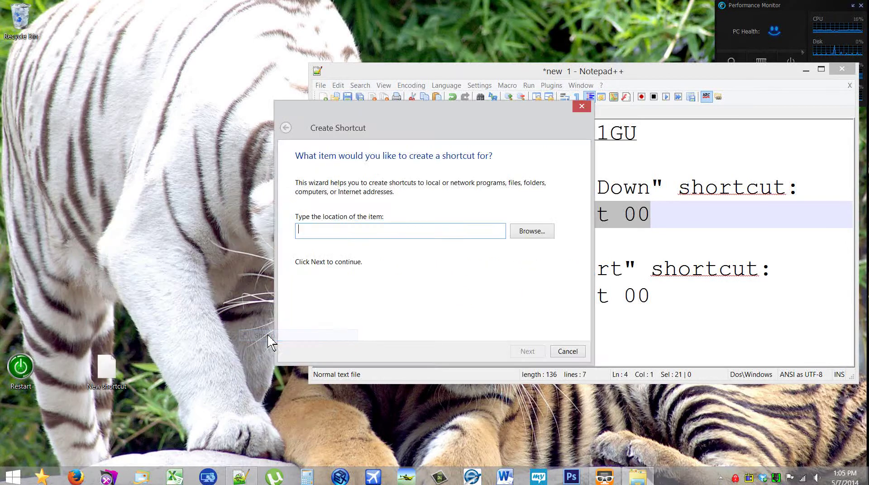
{"action": "right_click", "coordinate": [337, 233]}
{"action": "left_click", "coordinate": [361, 270]}
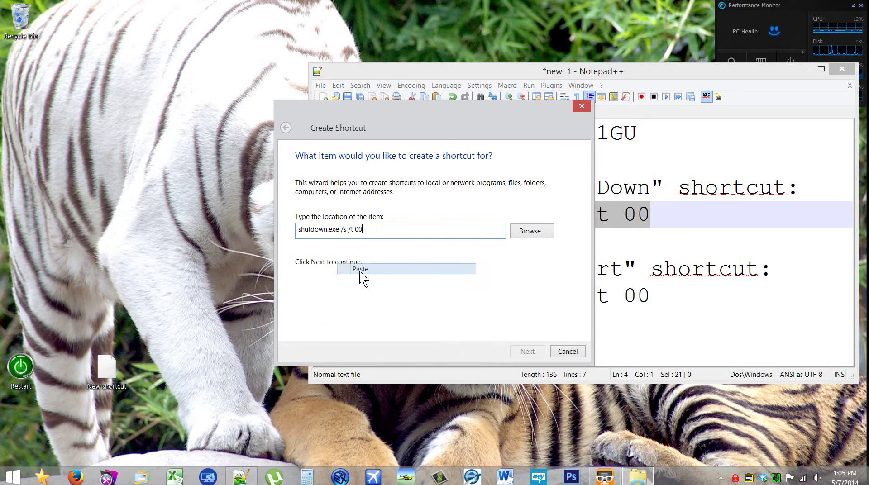
{"action": "left_click", "coordinate": [526, 353]}
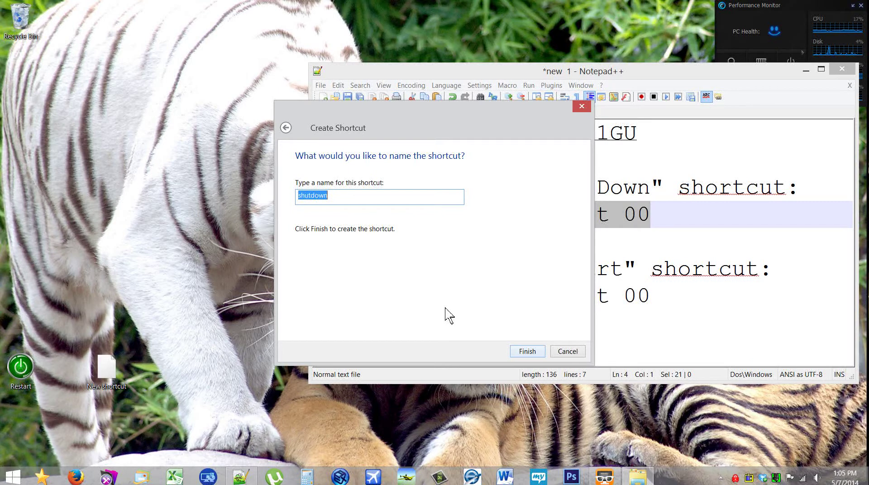
- Name the new shortcut Shutdown, finish creating it, and place its icon directly beside the Restart icon
{"action": "type", "text": "S"}
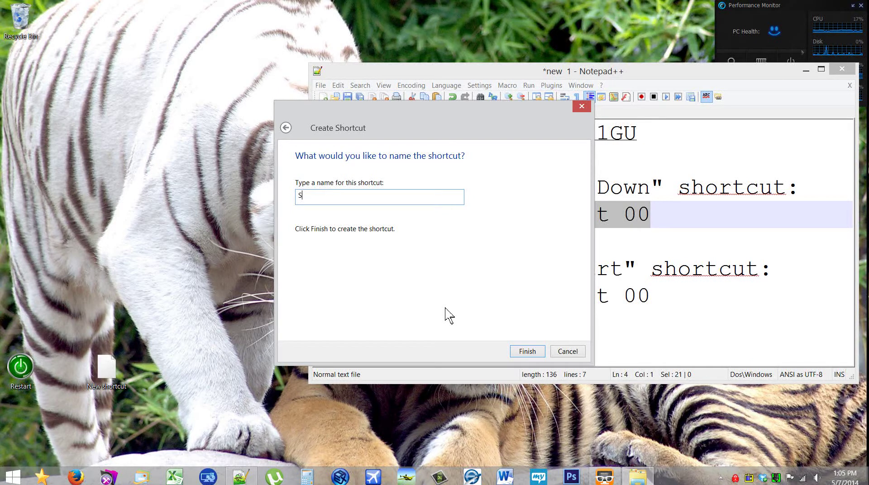
{"action": "type", "text": "hutdow"}
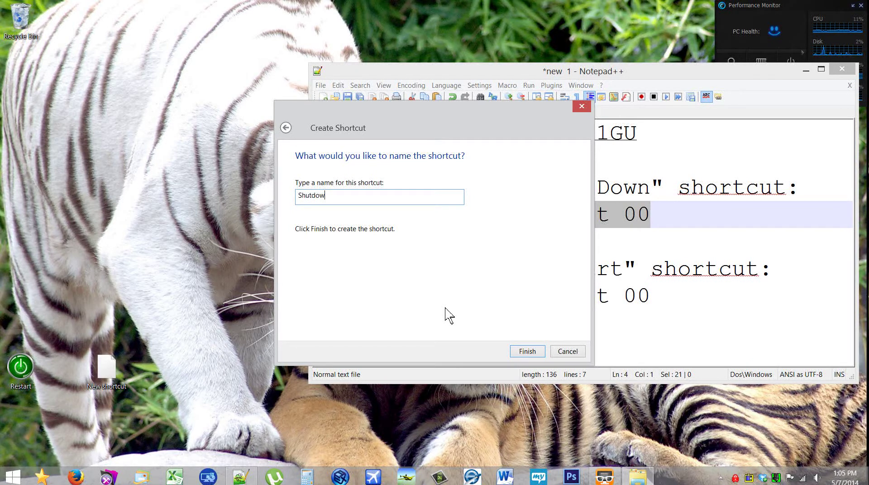
{"action": "type", "text": "n"}
{"action": "left_click", "coordinate": [527, 352]}
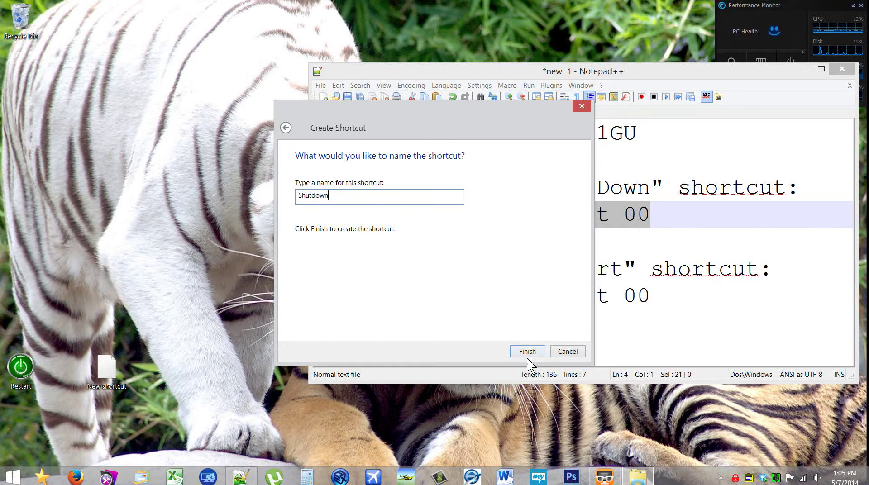
{"action": "left_click_drag", "start_coordinate": [113, 373], "coordinate": [77, 375]}
- Set the Shutdown shortcut to run minimized in its properties
{"action": "right_click", "coordinate": [70, 371]}
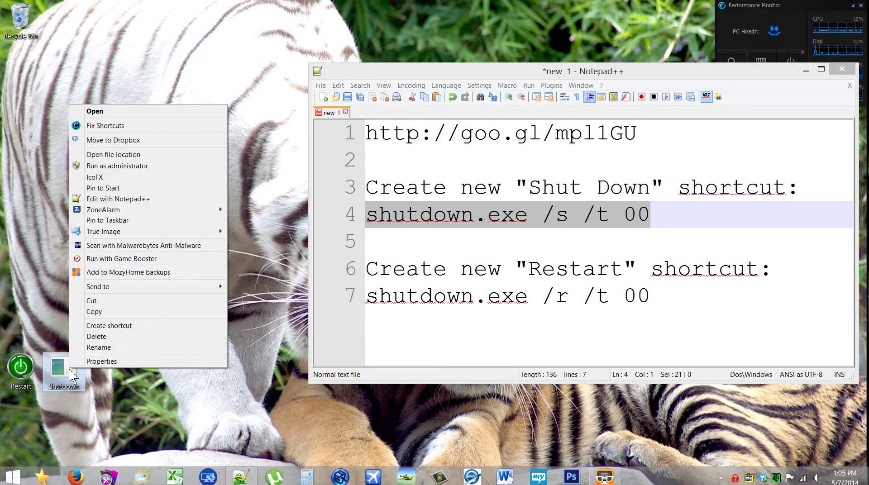
{"action": "left_click", "coordinate": [101, 365]}
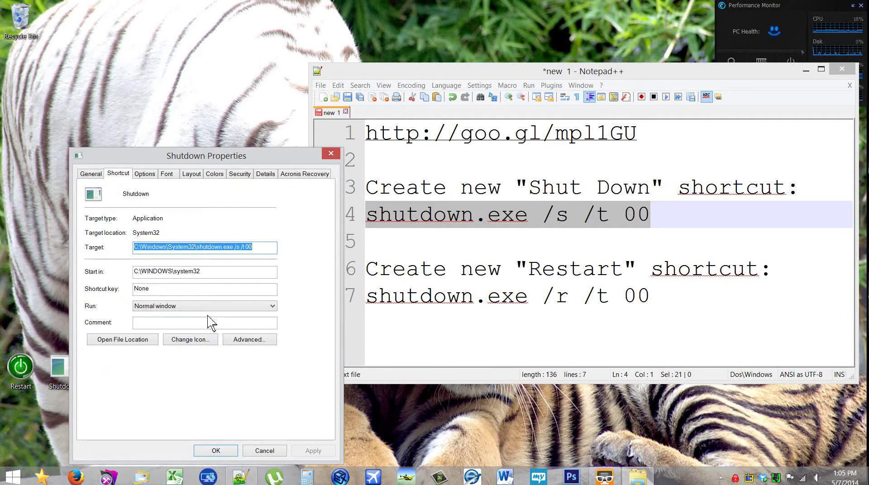
{"action": "left_click", "coordinate": [213, 306]}
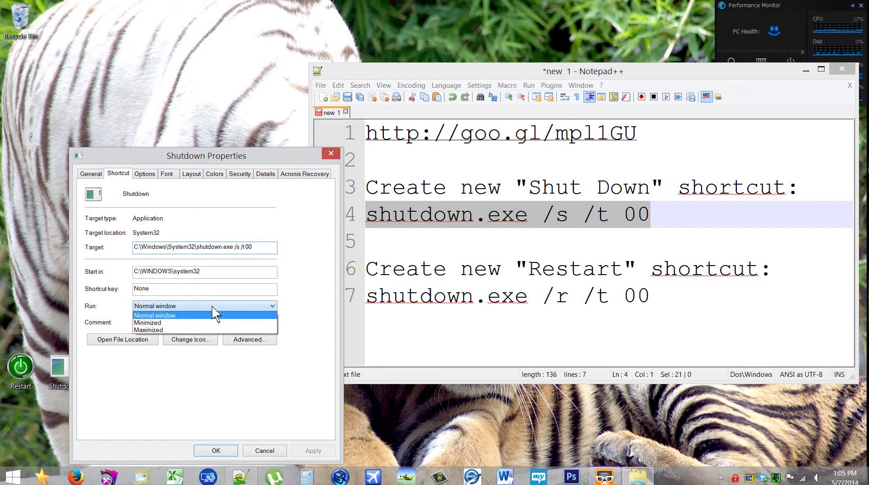
{"action": "left_click", "coordinate": [192, 323]}
- Assign the Shutdown 02 icon from My Speed Dial Icons to the Shutdown shortcut, apply the change and close its properties
{"action": "left_click", "coordinate": [190, 339]}
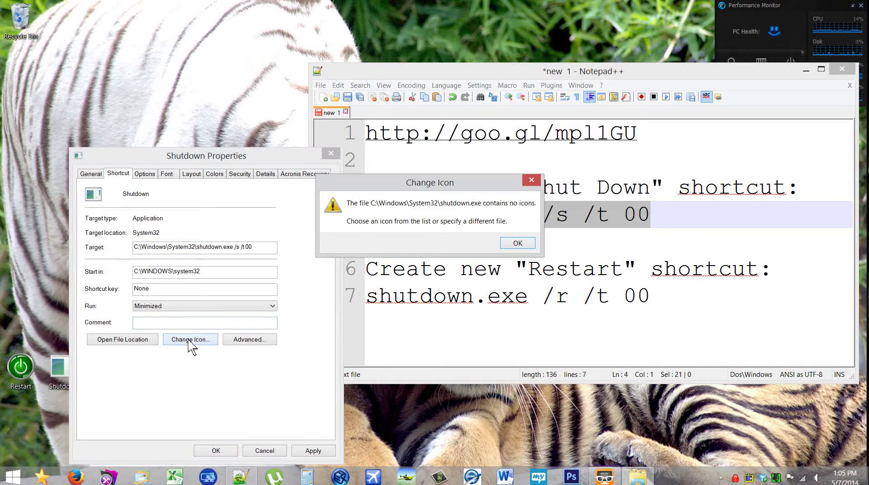
{"action": "left_click", "coordinate": [516, 243]}
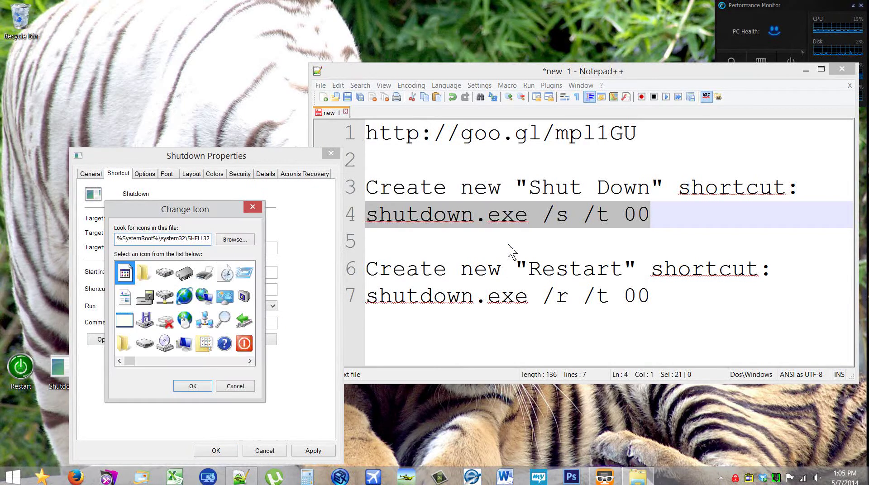
{"action": "left_click", "coordinate": [233, 240]}
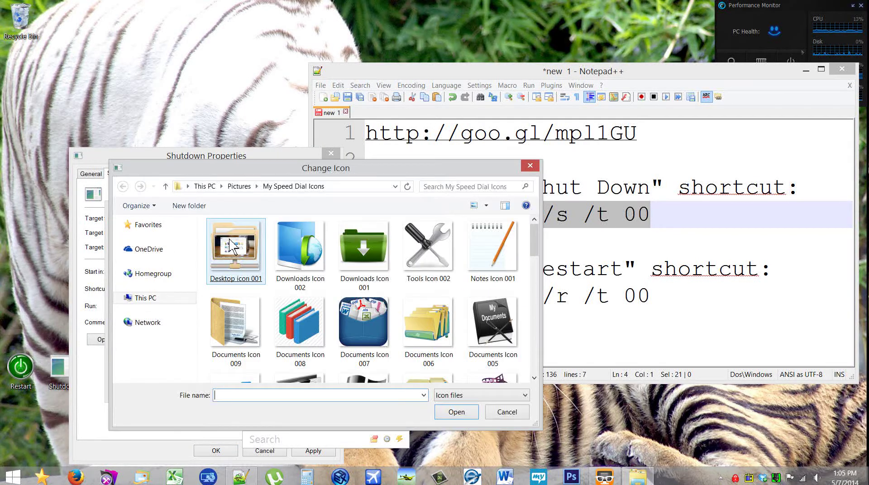
{"action": "left_click_drag", "start_coordinate": [347, 171], "coordinate": [365, 116]}
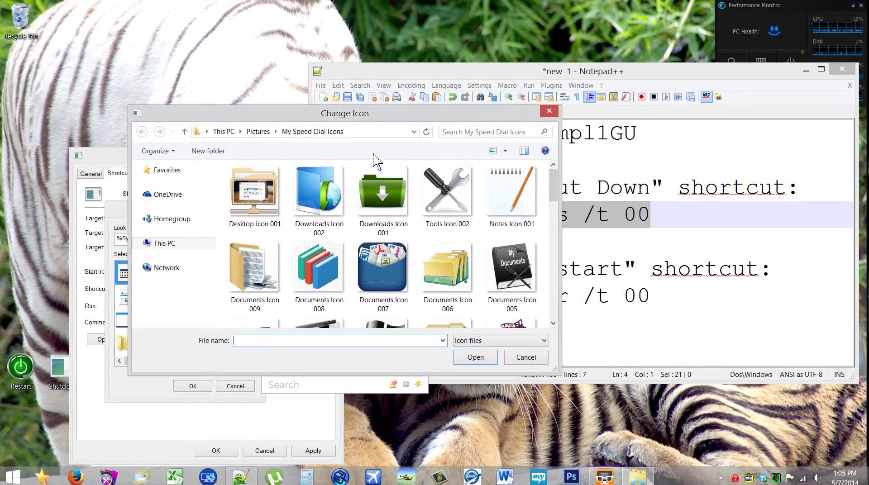
{"action": "left_click_drag", "start_coordinate": [552, 181], "coordinate": [546, 312]}
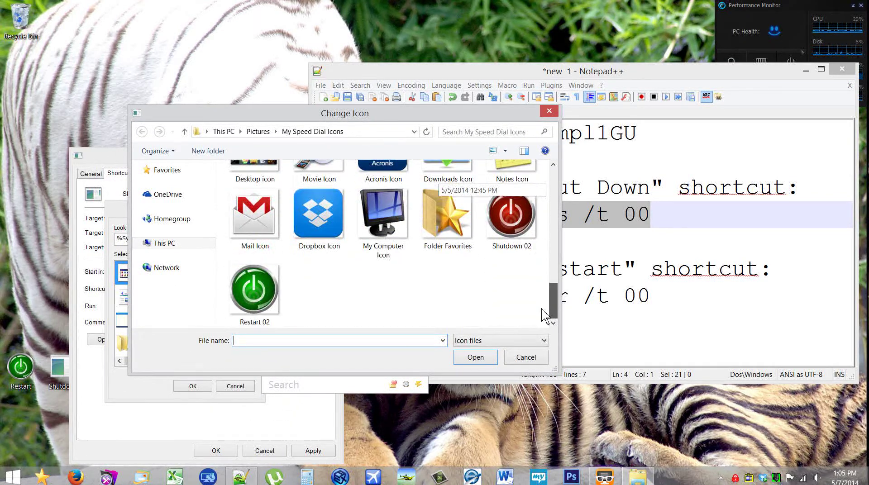
{"action": "double_click", "coordinate": [512, 248]}
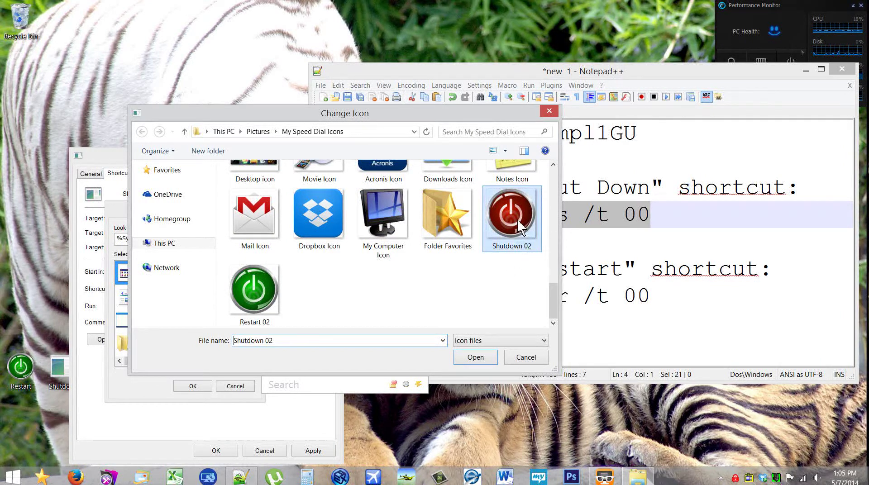
{"action": "left_click", "coordinate": [195, 387]}
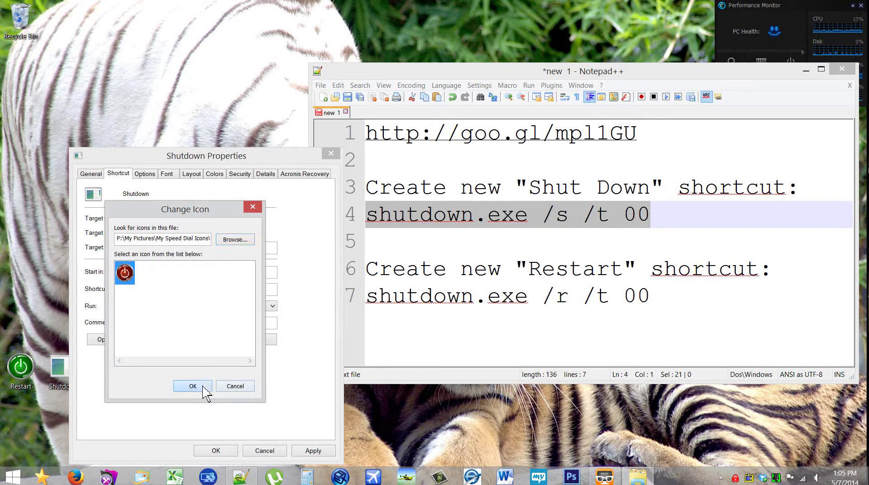
{"action": "left_click", "coordinate": [304, 451]}
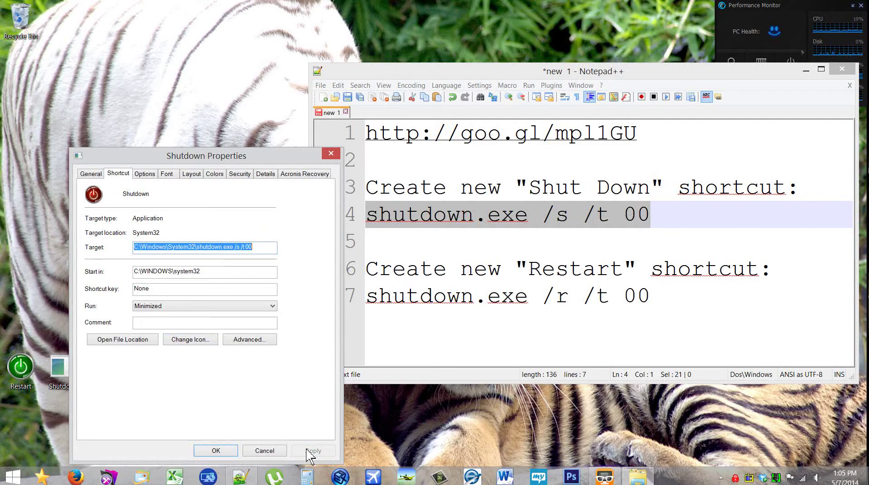
{"action": "left_click", "coordinate": [218, 451]}
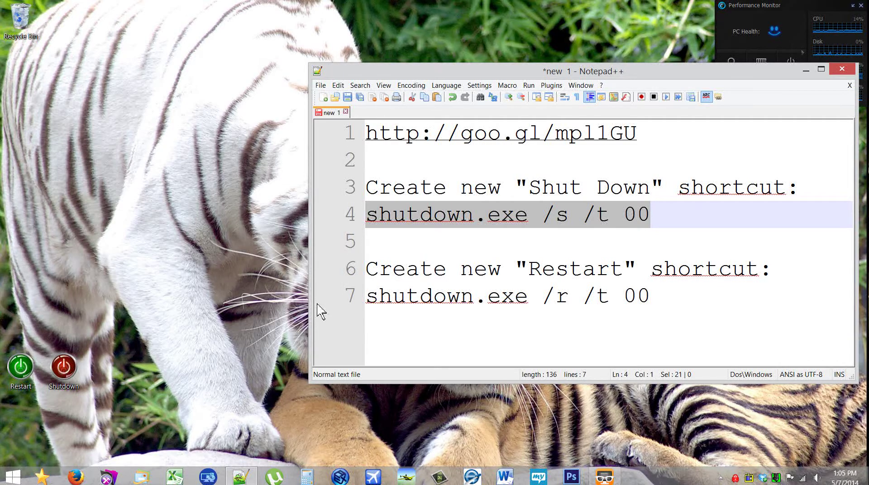
- Move the notes window toward the middle of the desktop and close it without saving the file
{"action": "left_click_drag", "start_coordinate": [541, 77], "coordinate": [413, 73]}
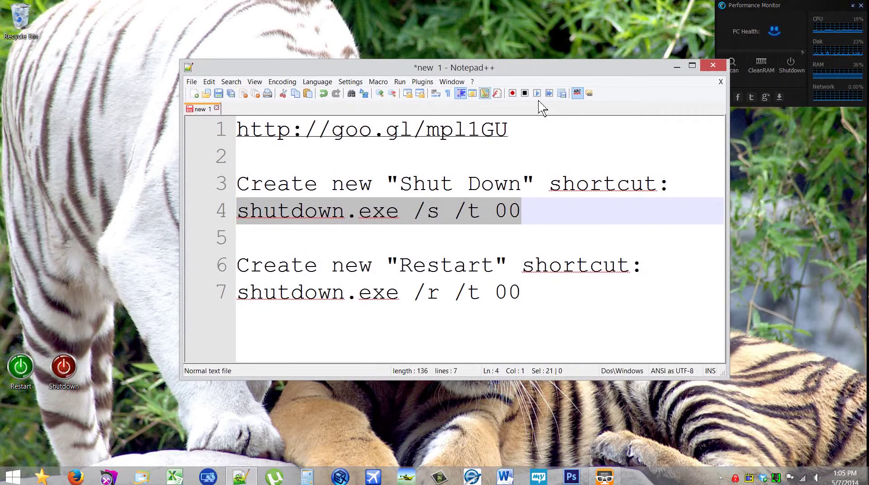
{"action": "left_click", "coordinate": [713, 71]}
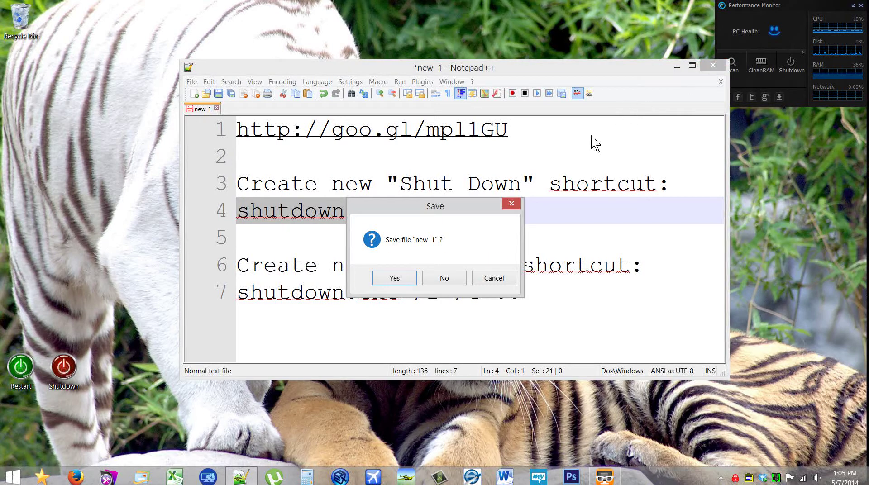
{"action": "left_click", "coordinate": [439, 279]}
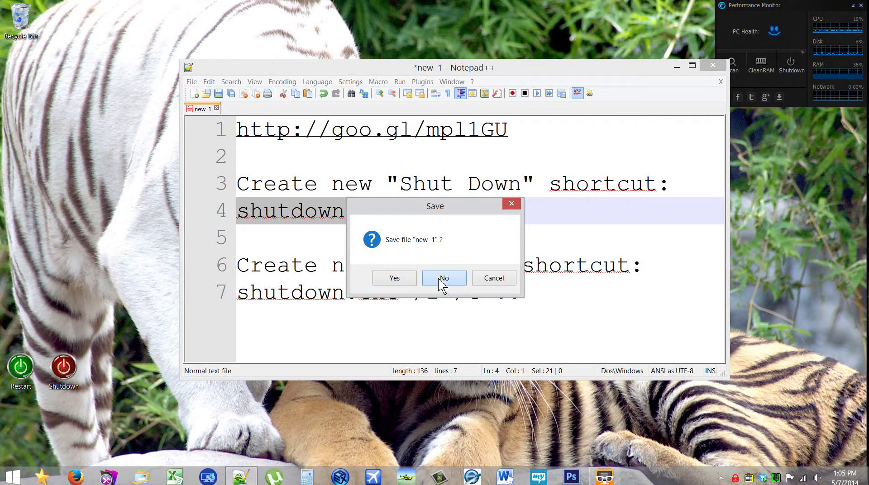